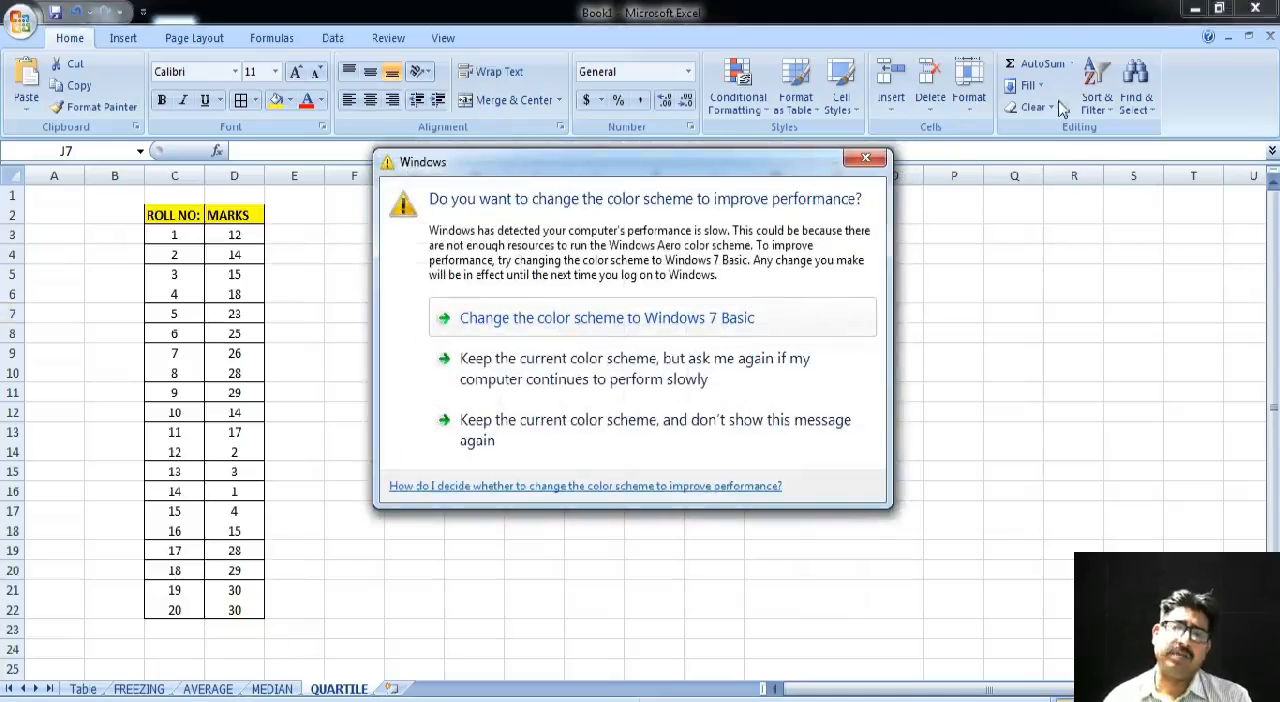
- Dismiss the Windows color scheme prompt and enter =QUARTILE(D3:D22,1) in cell F4 for the first quartile of the marks
{"action": "left_click", "coordinate": [864, 162]}
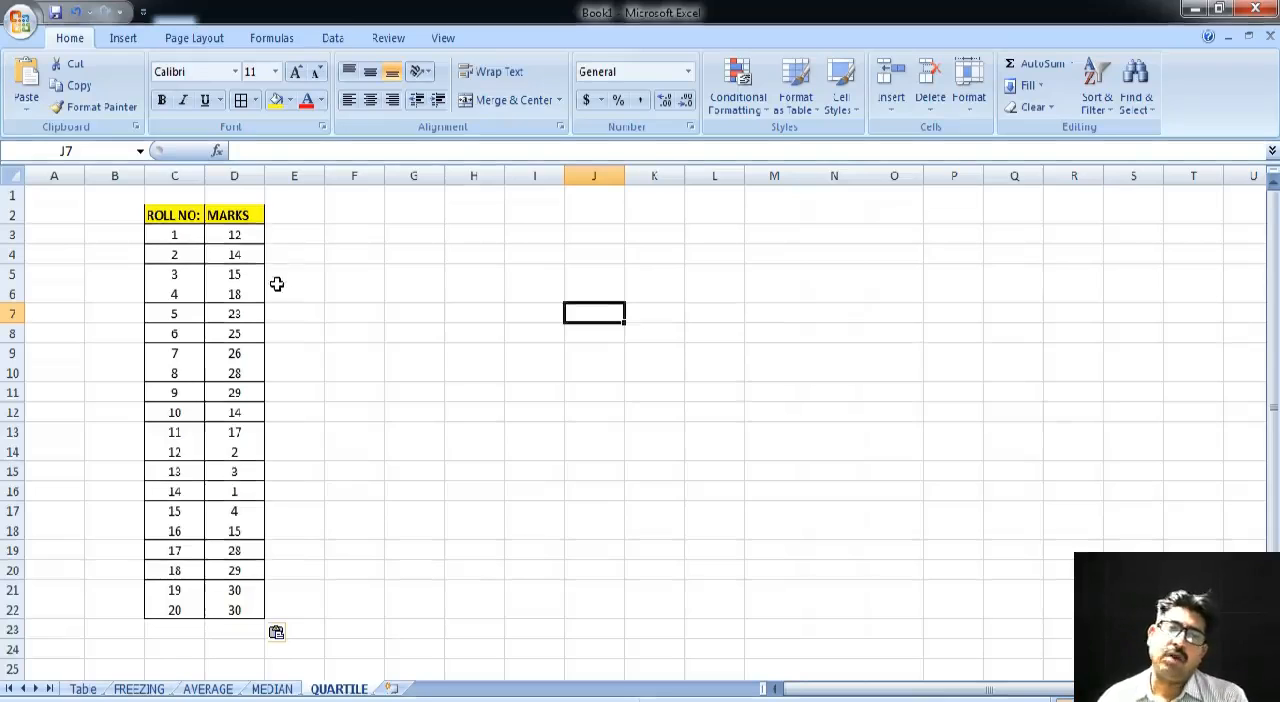
{"action": "left_click", "coordinate": [355, 254]}
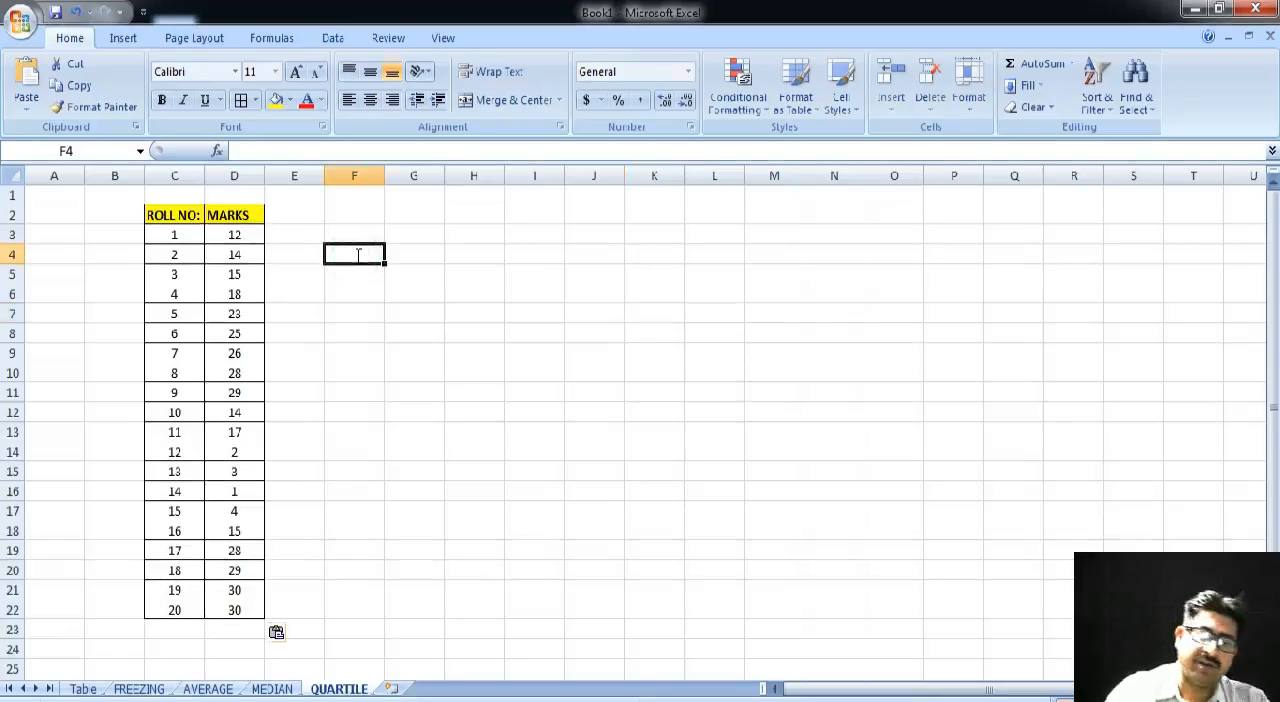
{"action": "type", "text": "=QUART"}
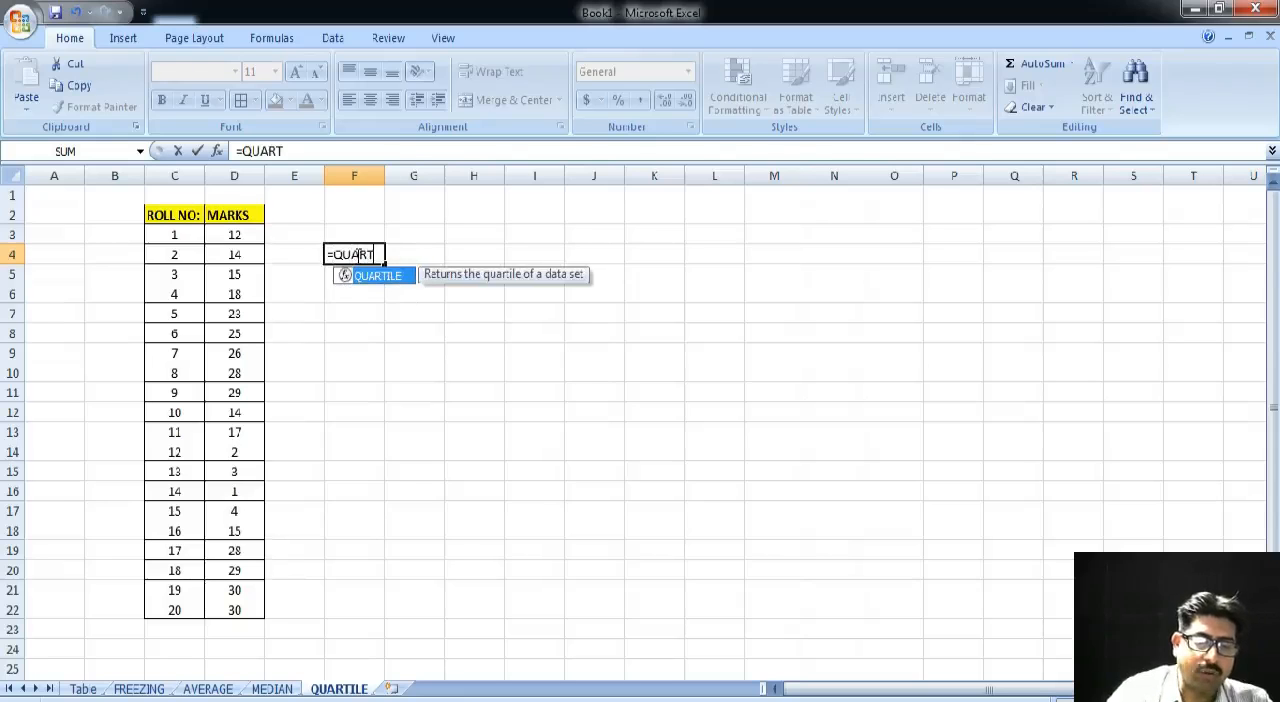
{"action": "type", "text": "IL"}
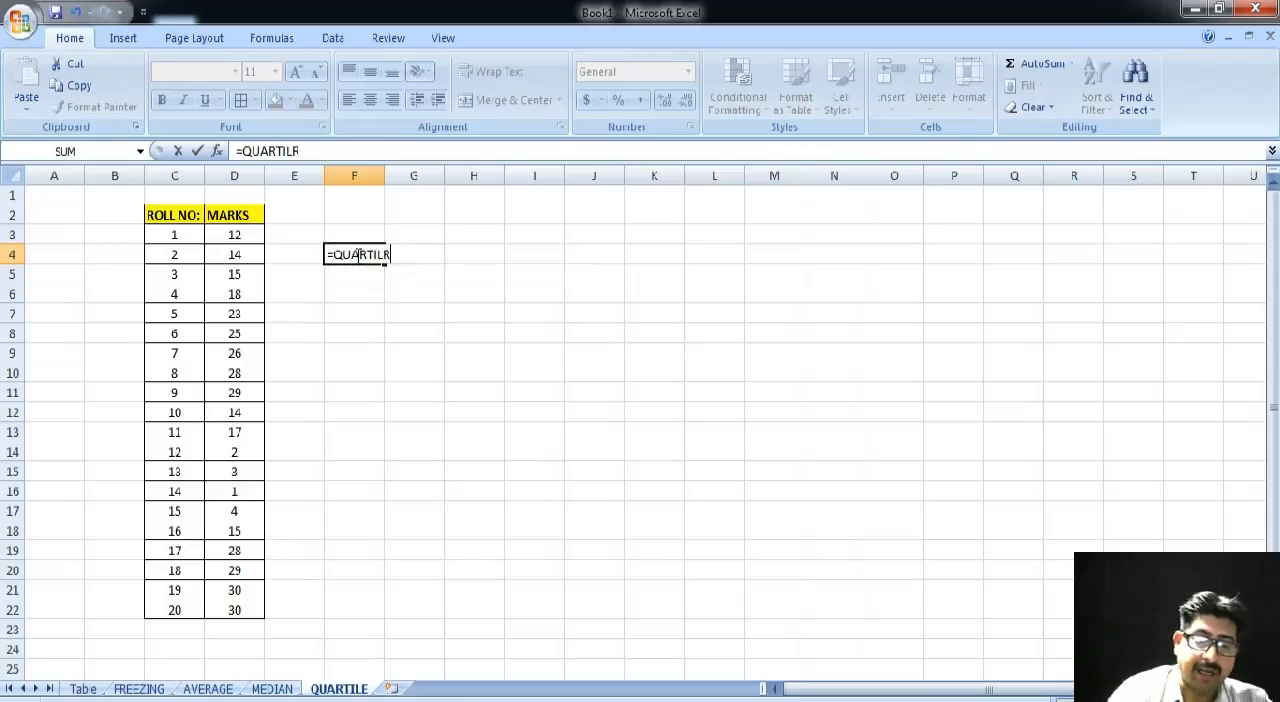
{"action": "type", "text": "E"}
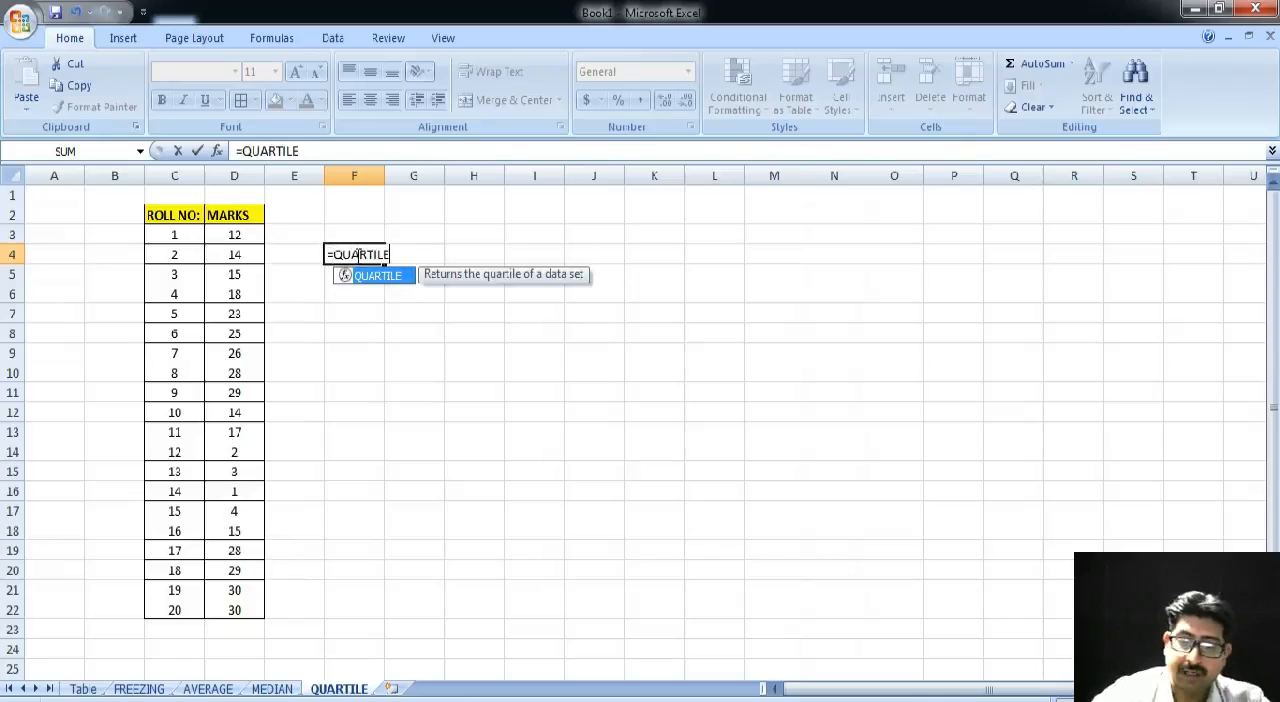
{"action": "type", "text": "("}
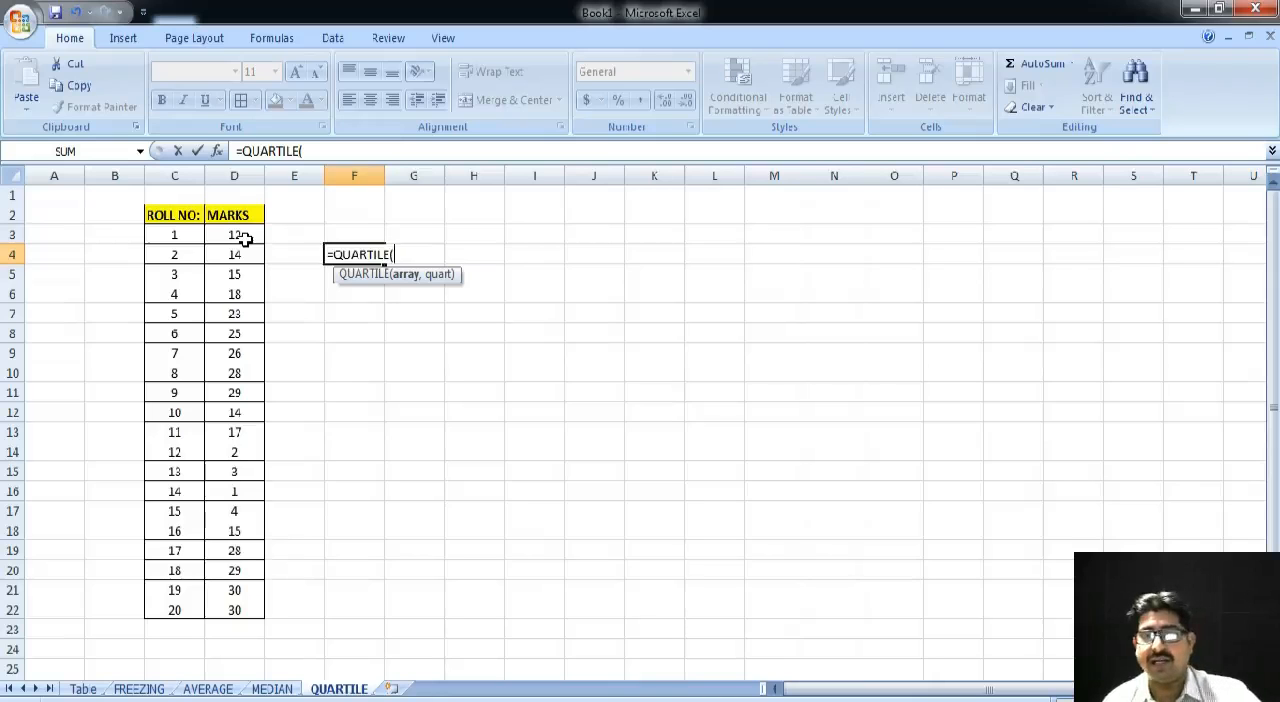
{"action": "left_click_drag", "start_coordinate": [245, 237], "coordinate": [251, 605]}
{"action": "type", "text": ","}
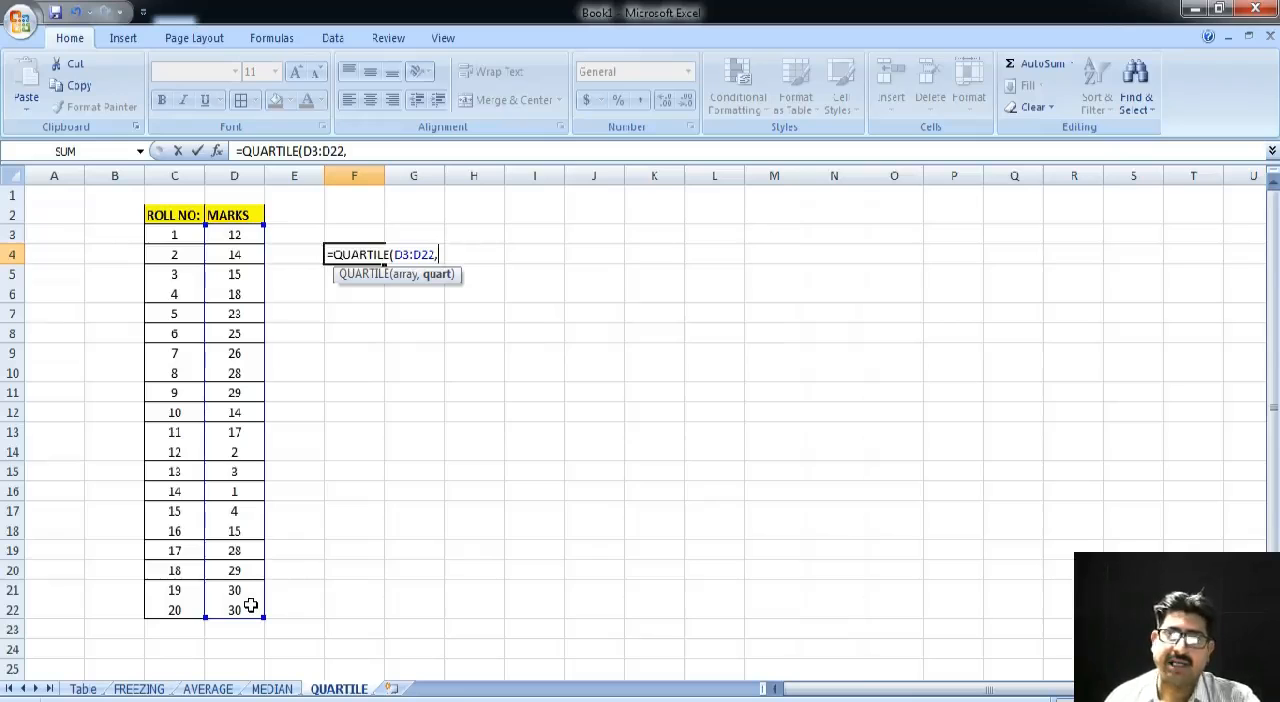
{"action": "type", "text": "1)"}
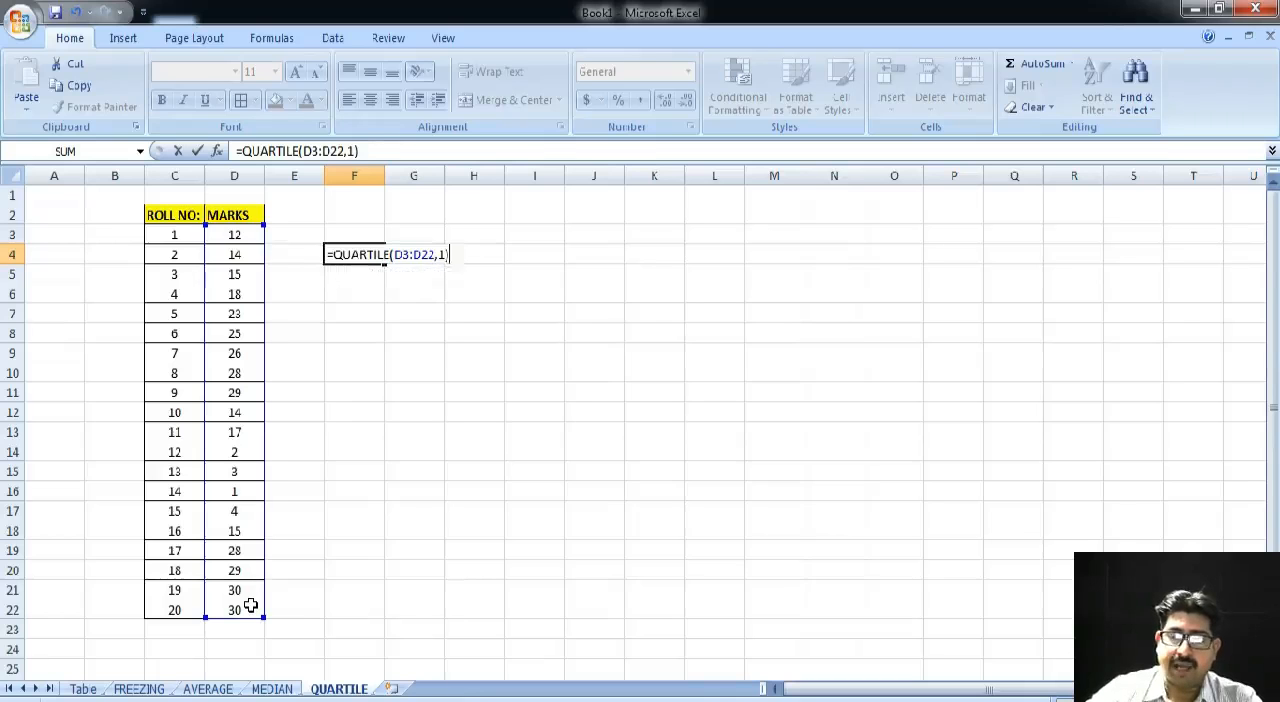
{"action": "key", "text": "Return"}
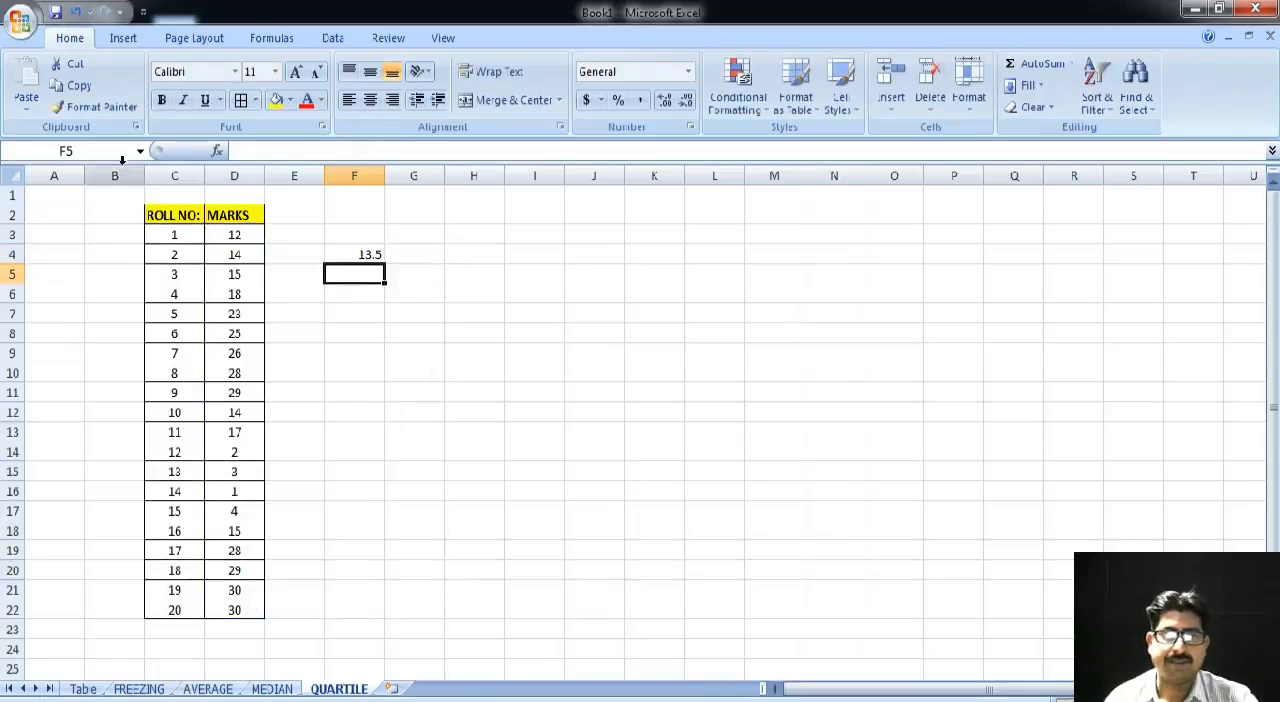
- Copy the roll number and marks table C2:D22 and paste the copy starting at cell I2
{"action": "left_click_drag", "start_coordinate": [157, 216], "coordinate": [212, 602]}
{"action": "right_click", "coordinate": [230, 446]}
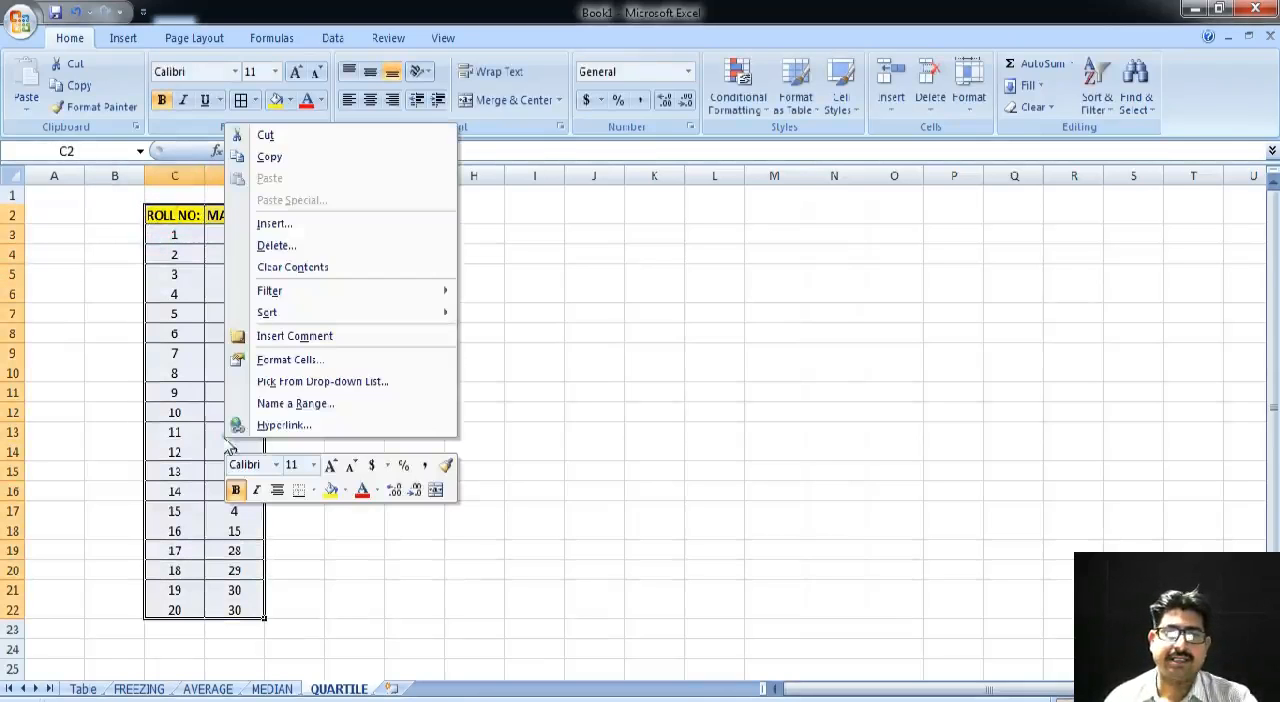
{"action": "left_click", "coordinate": [276, 158]}
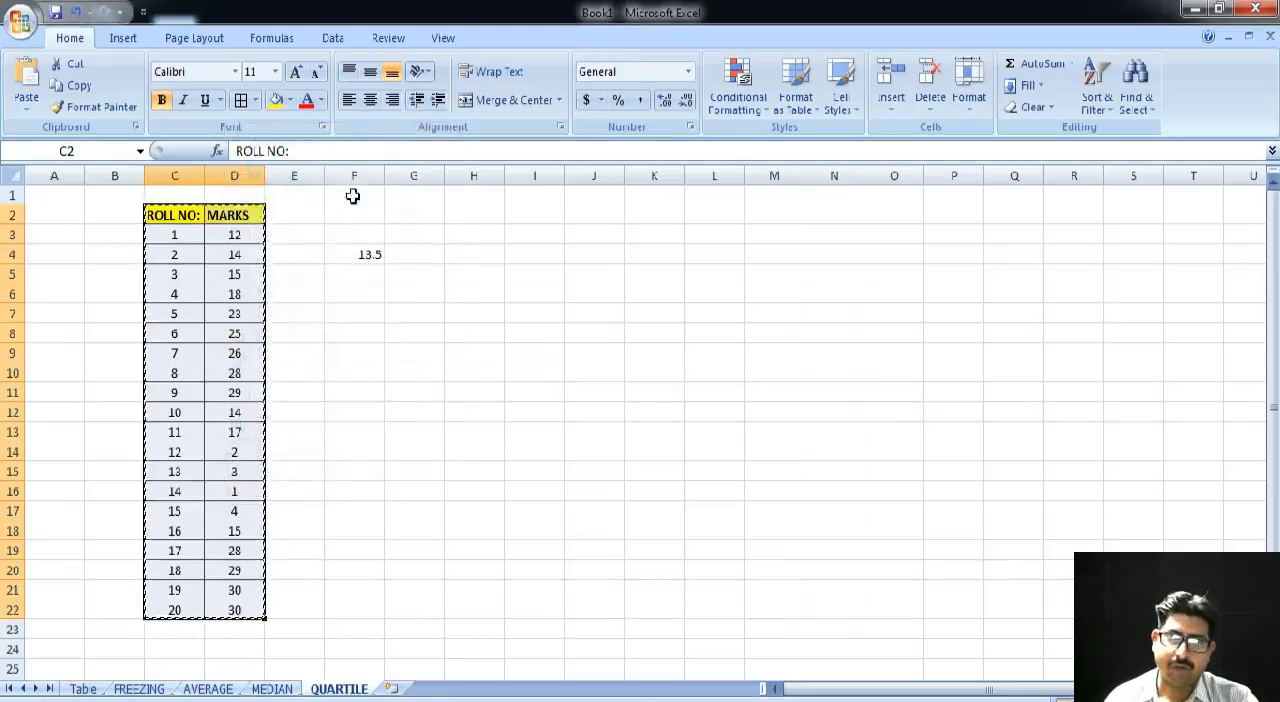
{"action": "left_click", "coordinate": [545, 221]}
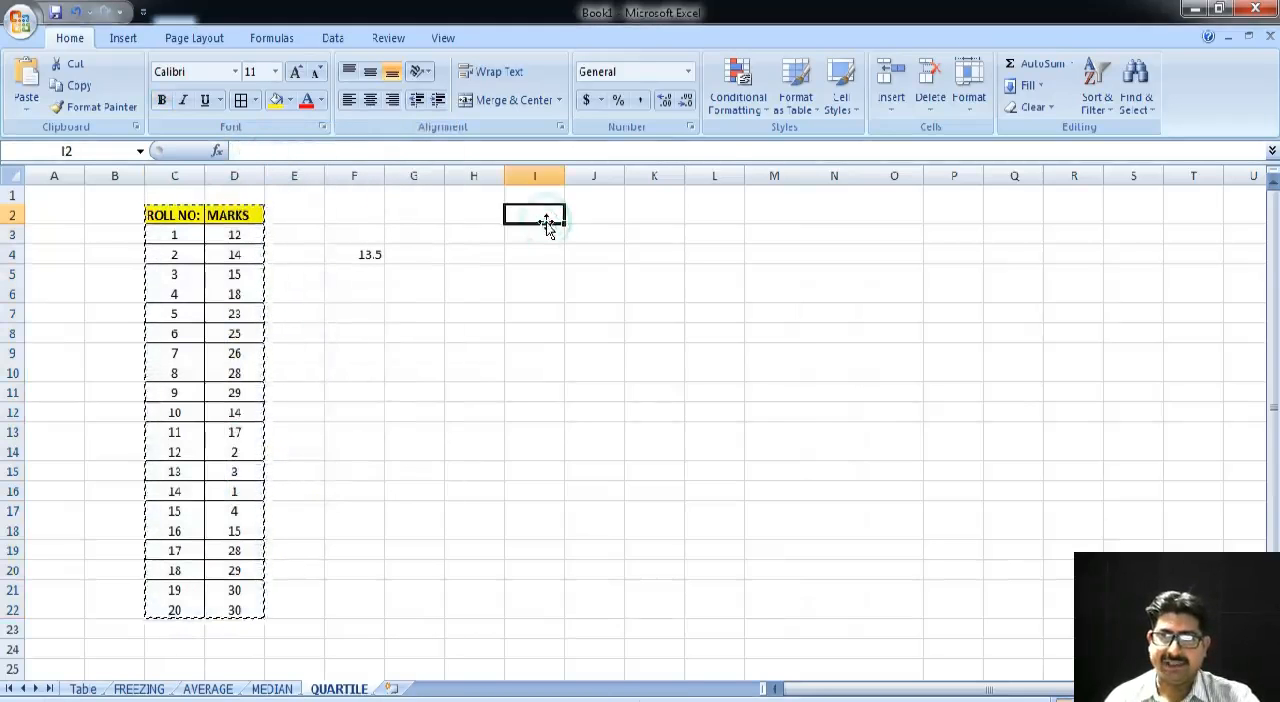
{"action": "key", "text": "ctrl+v"}
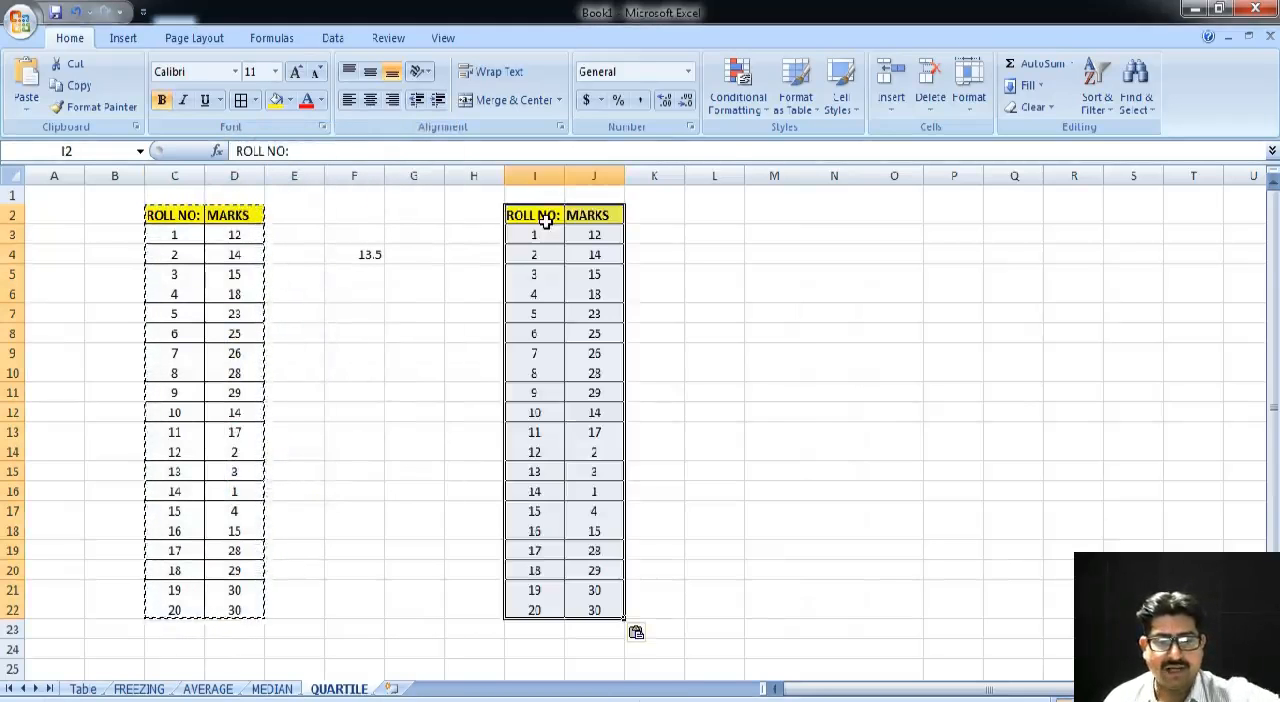
{"action": "left_click", "coordinate": [648, 294]}
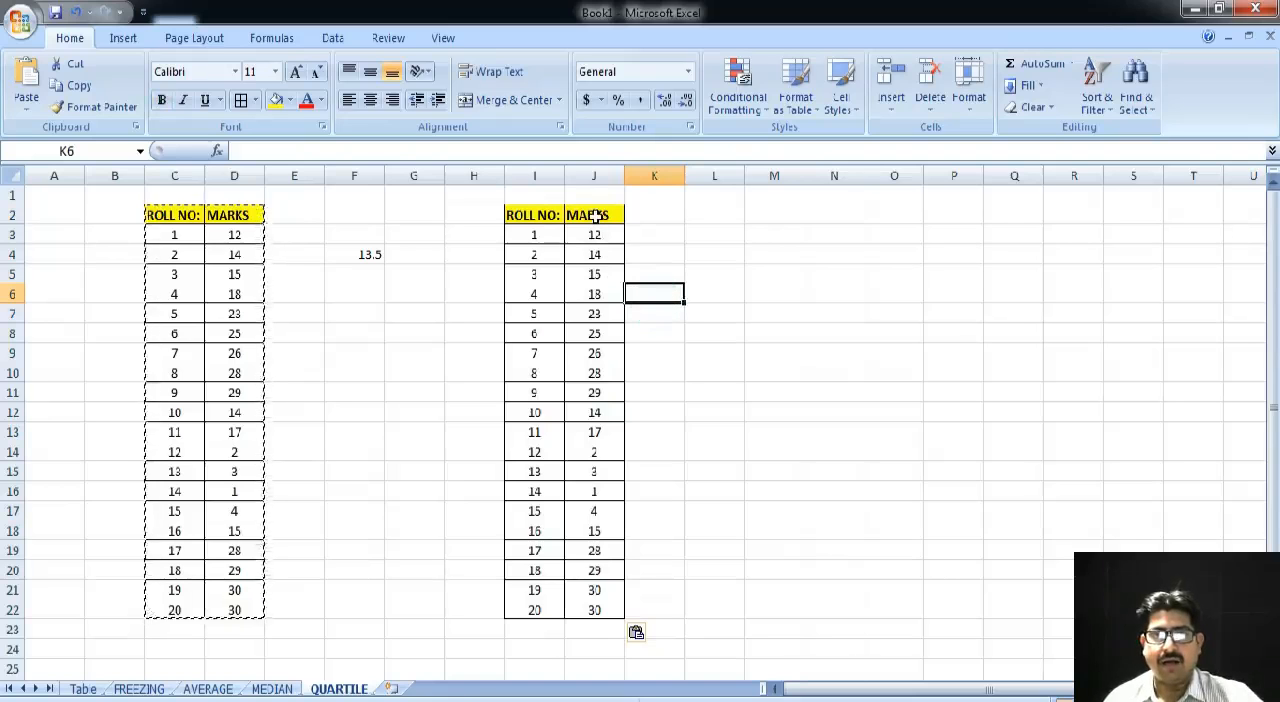
{"action": "double_click", "coordinate": [689, 229]}
- Sort only the copied MARKS column J2:J22 by values from smallest to largest, continuing with the current selection and keeping the header
{"action": "left_click_drag", "start_coordinate": [596, 218], "coordinate": [597, 612]}
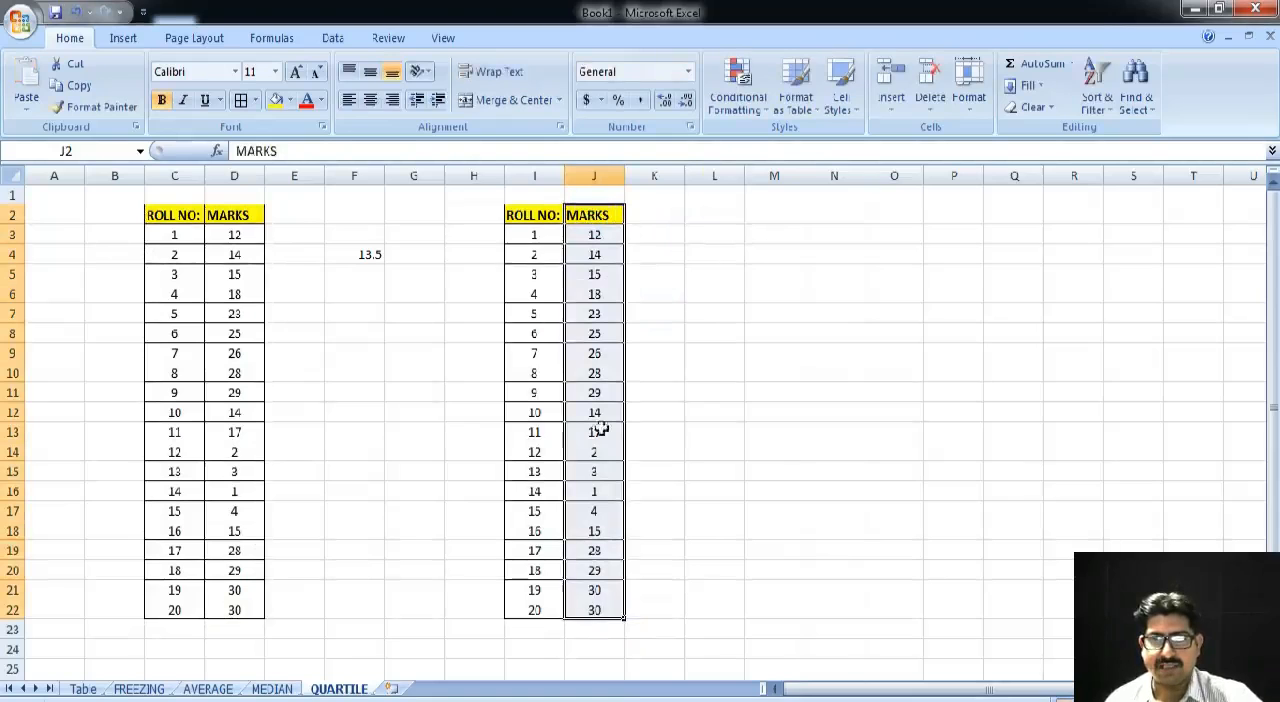
{"action": "left_click", "coordinate": [341, 42]}
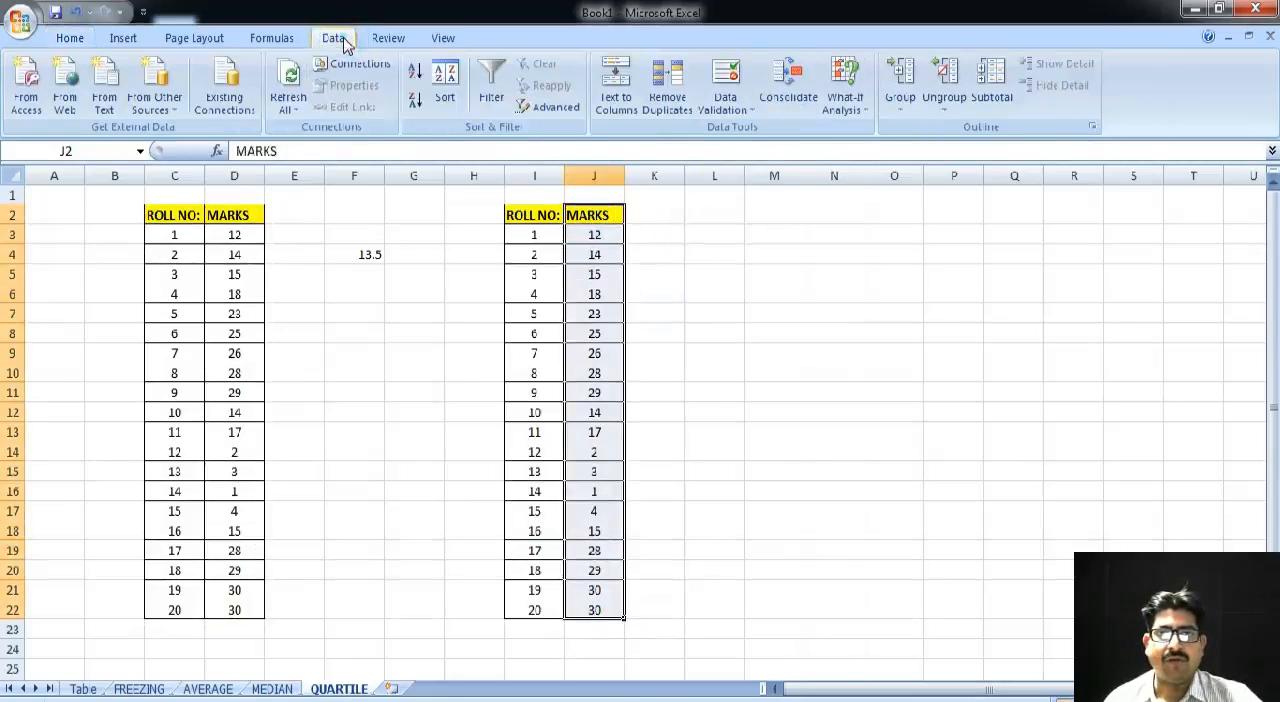
{"action": "left_click", "coordinate": [450, 103]}
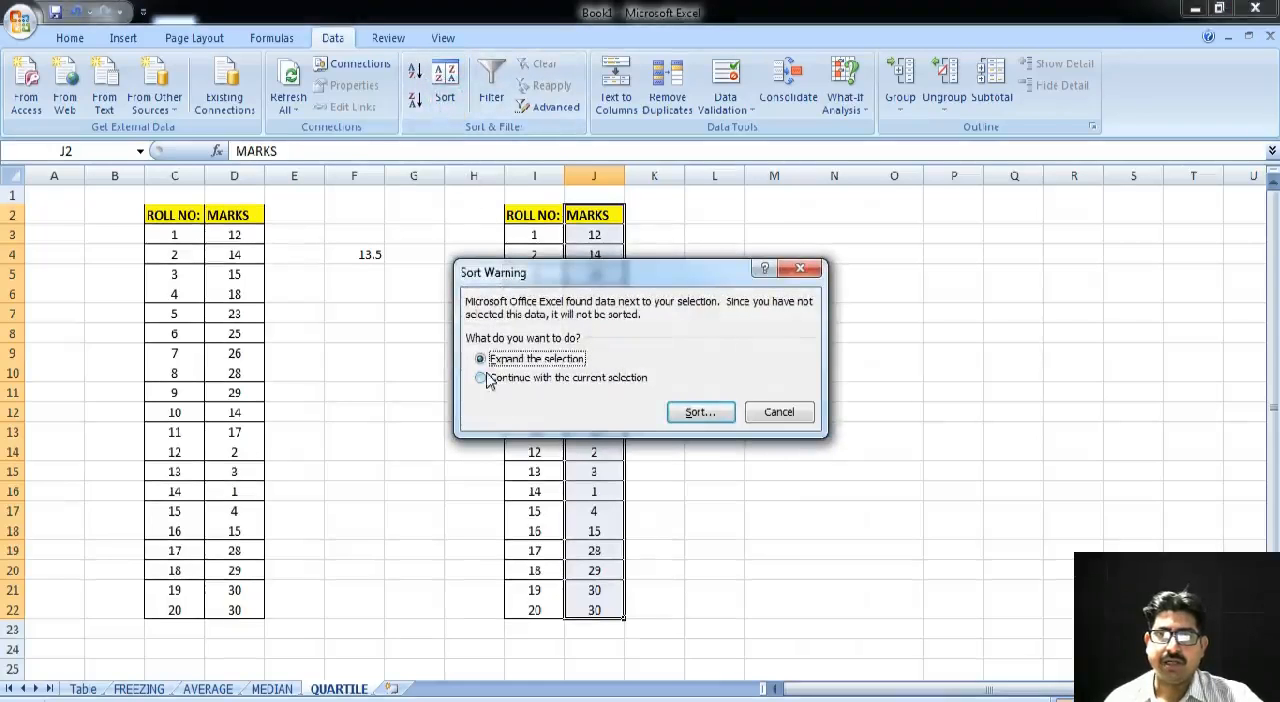
{"action": "left_click", "coordinate": [482, 378]}
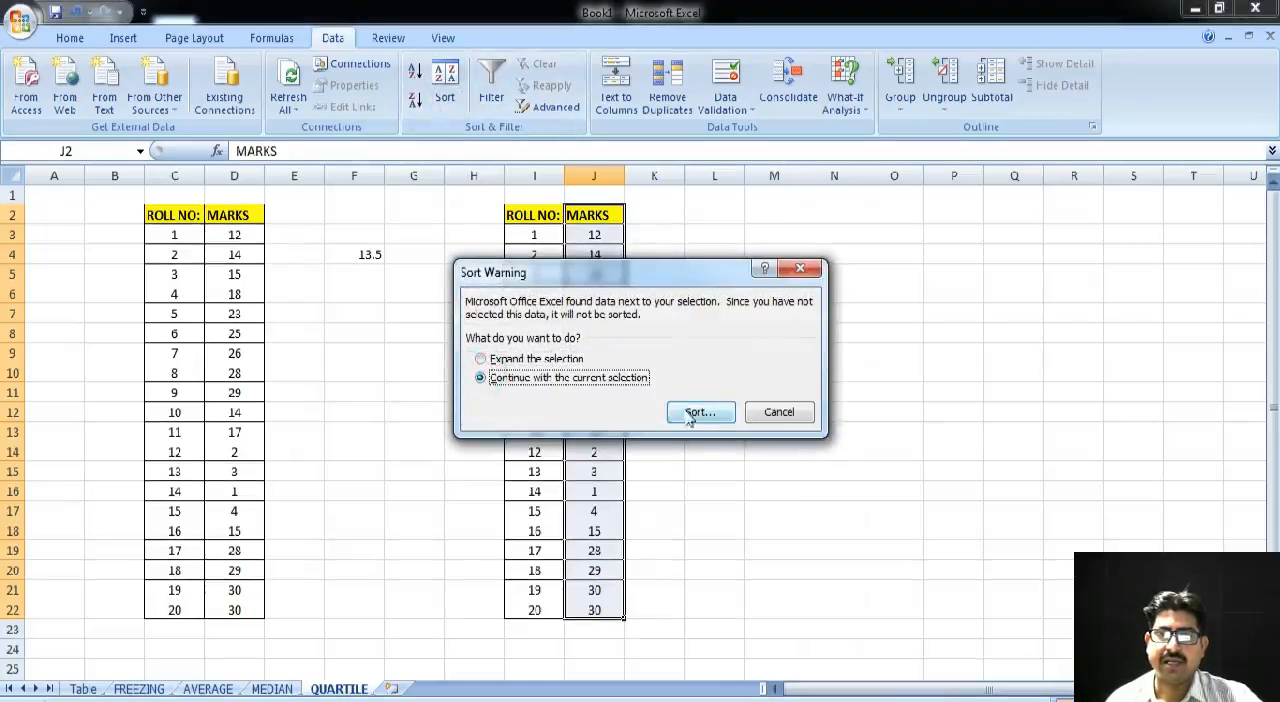
{"action": "left_click", "coordinate": [686, 411]}
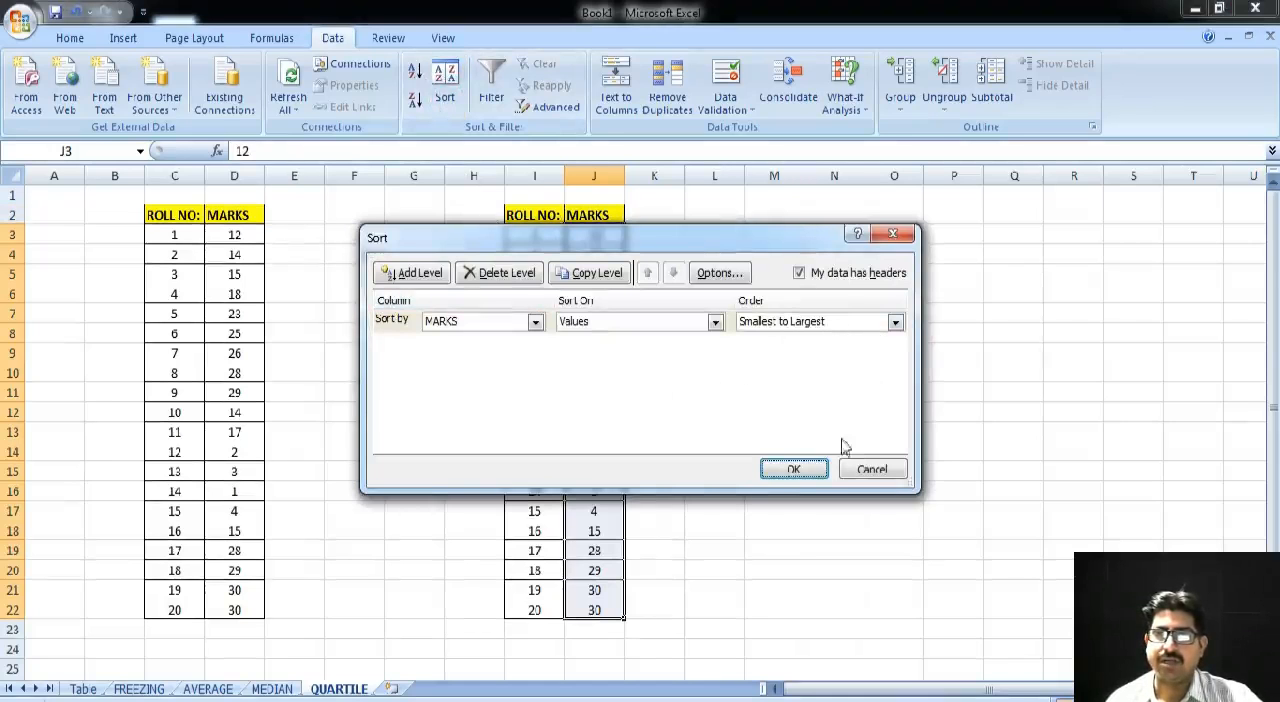
{"action": "left_click", "coordinate": [794, 470]}
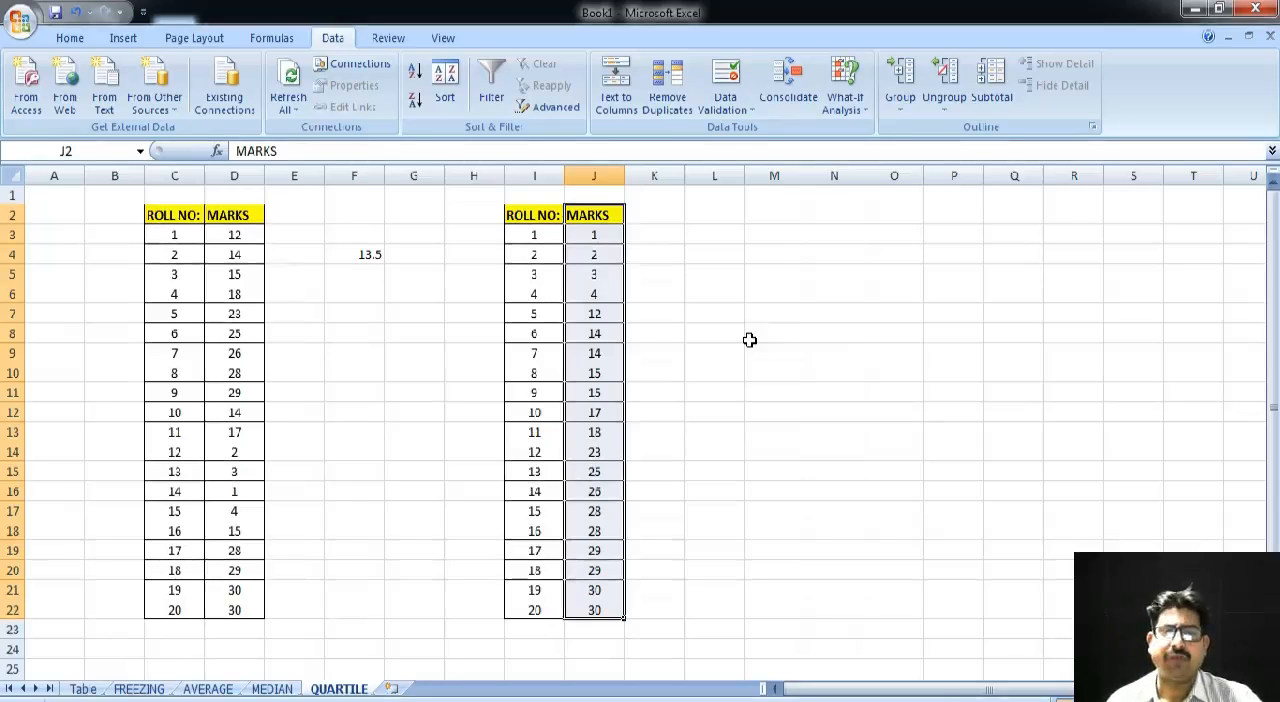
- Highlight cells I7:J7 in the sorted table with bold text, font size 16 and a yellow fill
{"action": "left_click_drag", "start_coordinate": [526, 314], "coordinate": [594, 314]}
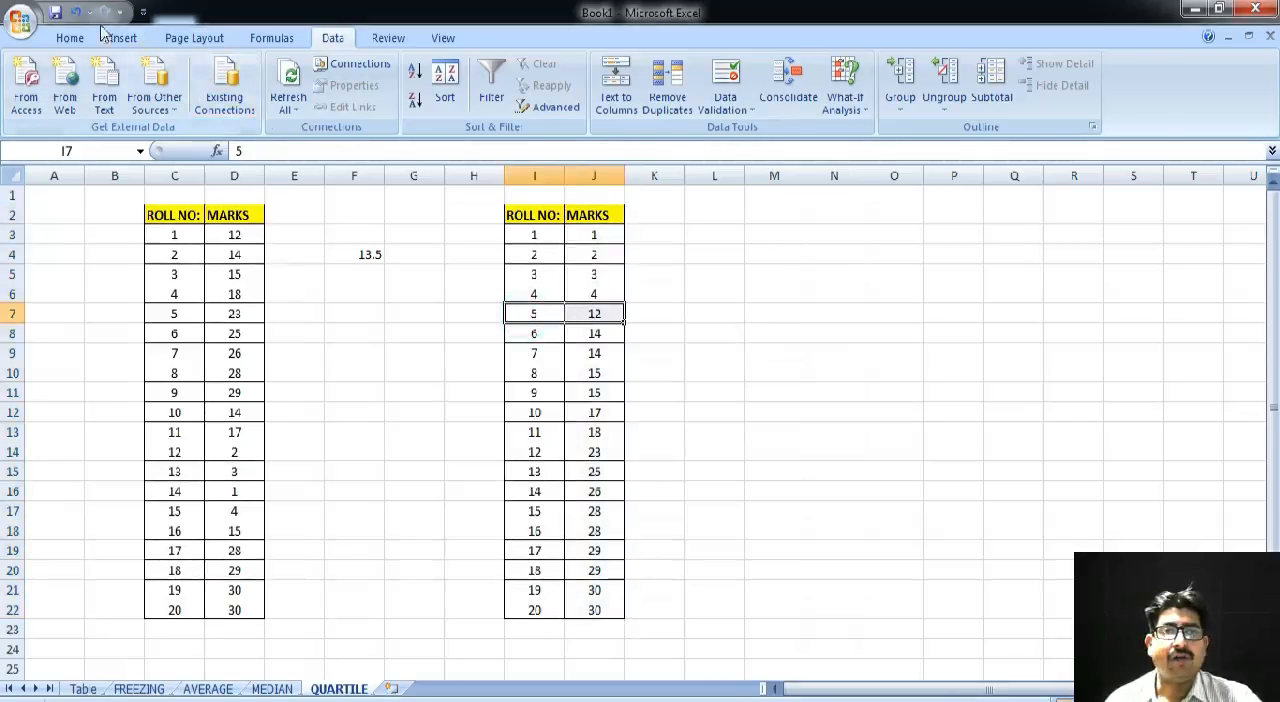
{"action": "left_click", "coordinate": [72, 39]}
{"action": "left_click", "coordinate": [162, 100]}
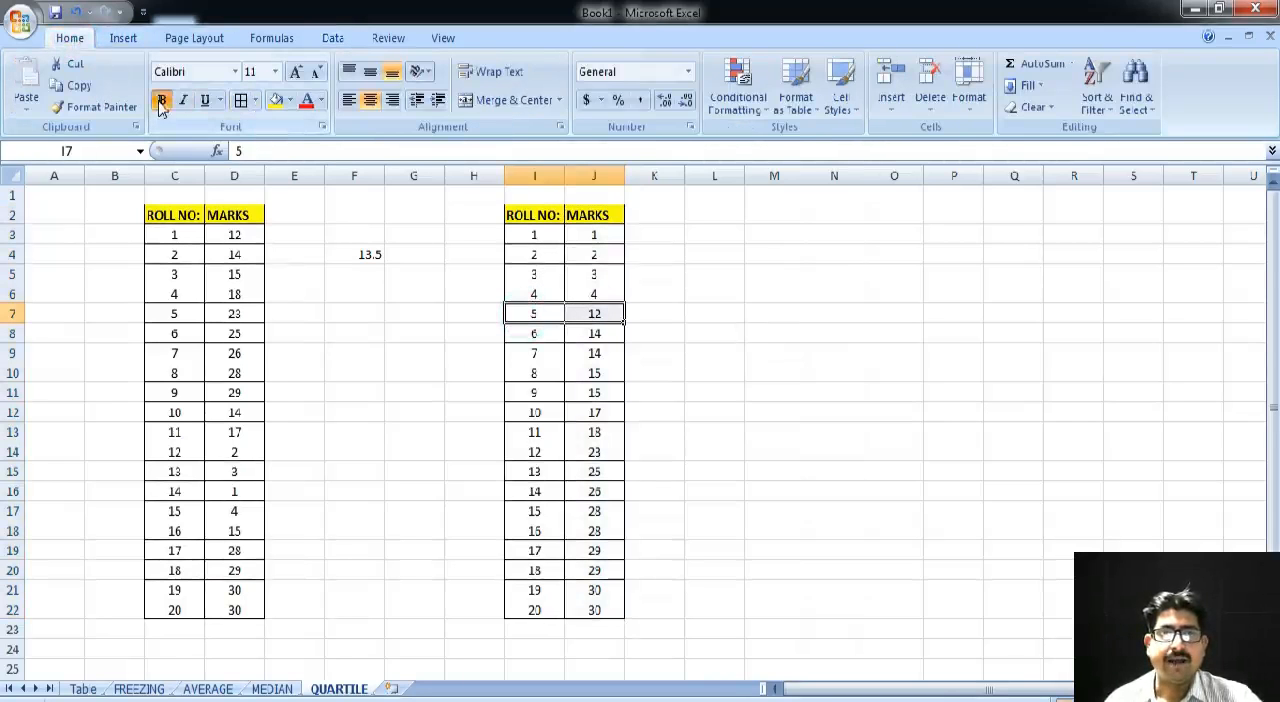
{"action": "left_click", "coordinate": [275, 80]}
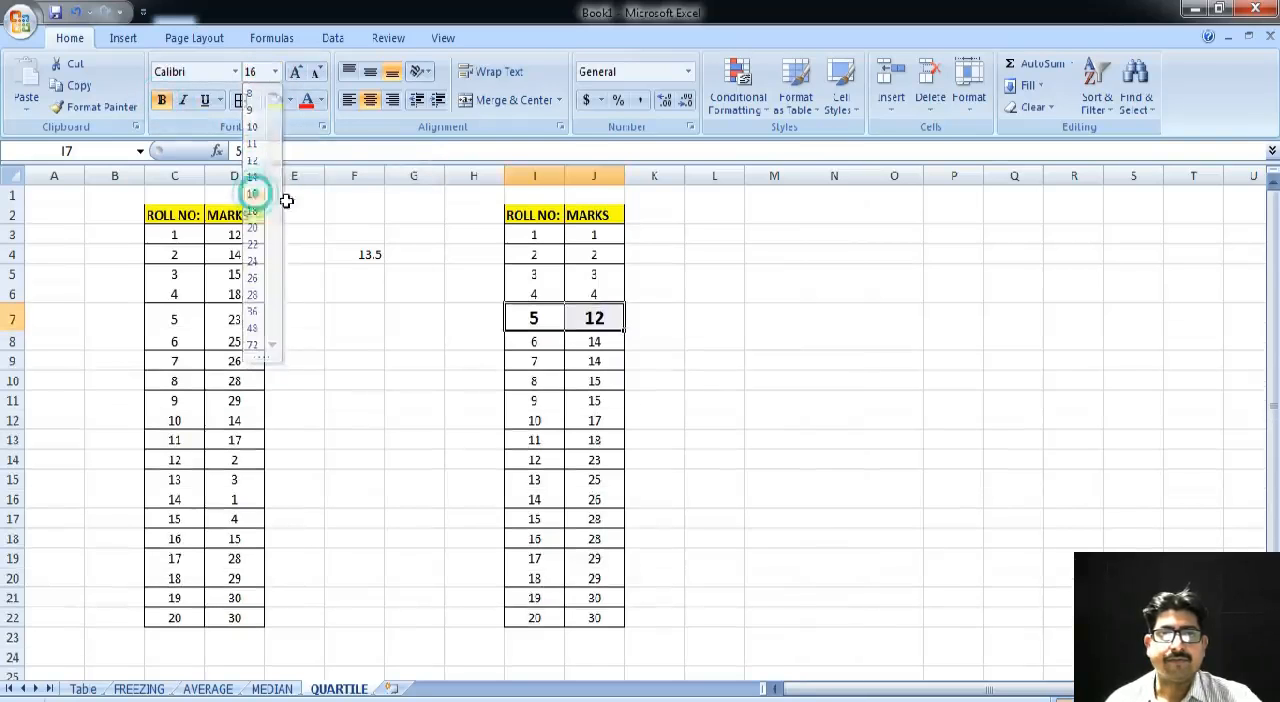
{"action": "left_click", "coordinate": [256, 194]}
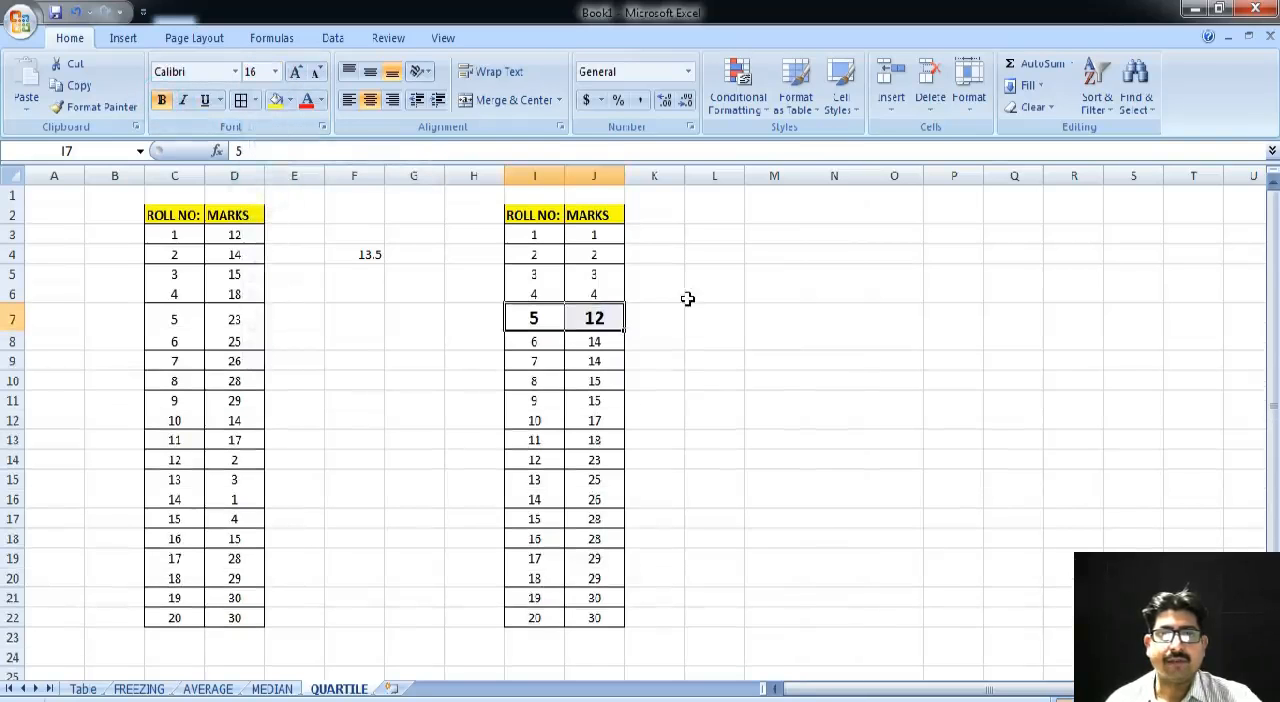
{"action": "left_click", "coordinate": [274, 100]}
{"action": "left_click", "coordinate": [712, 270]}
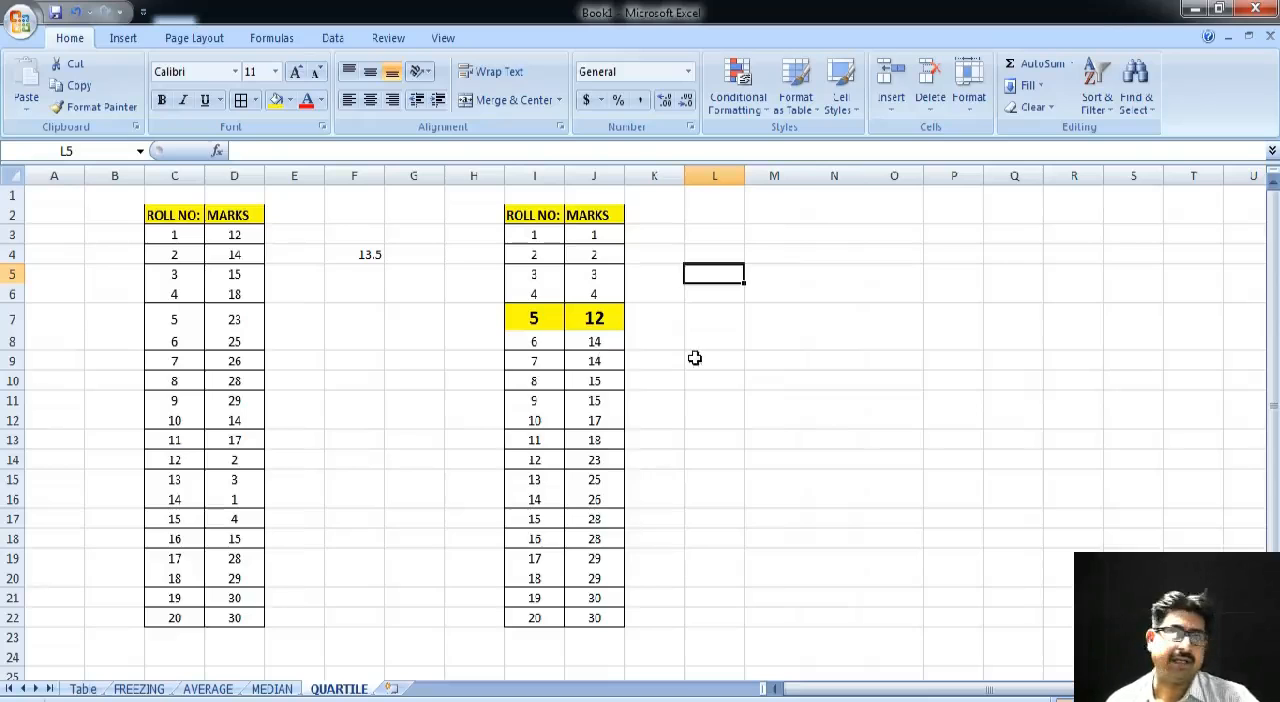
{"action": "left_click", "coordinate": [714, 326]}
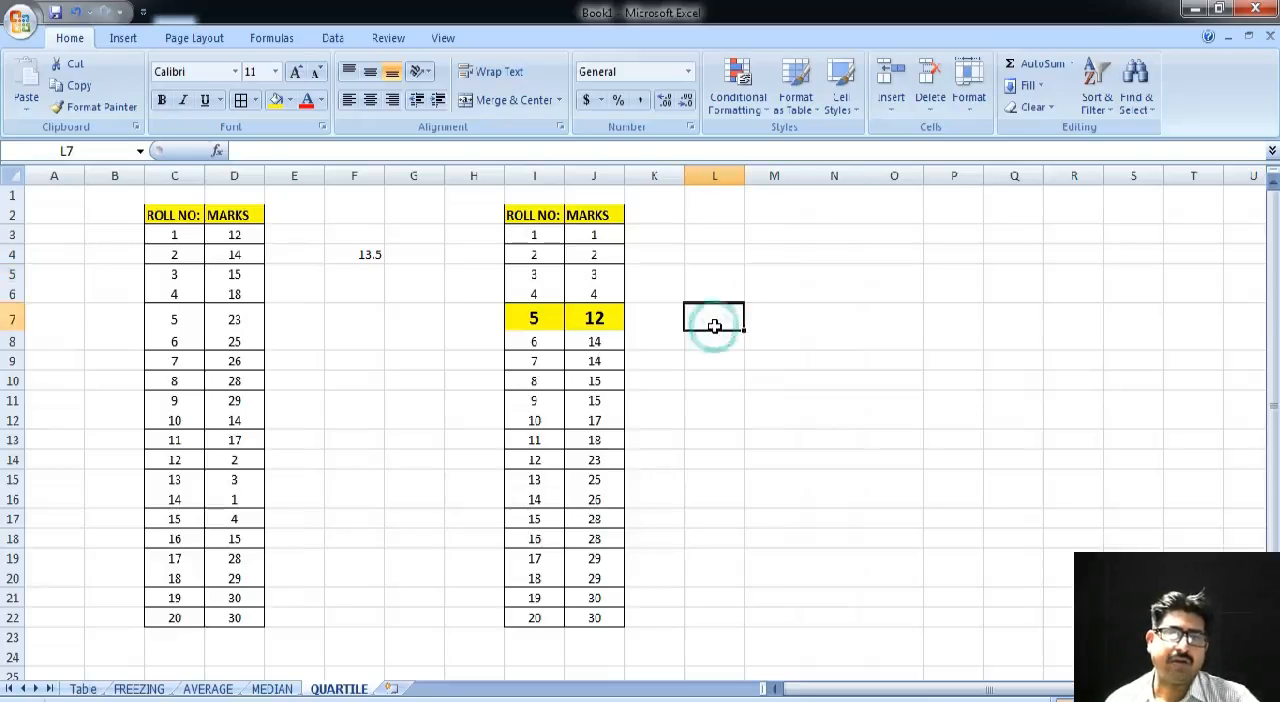